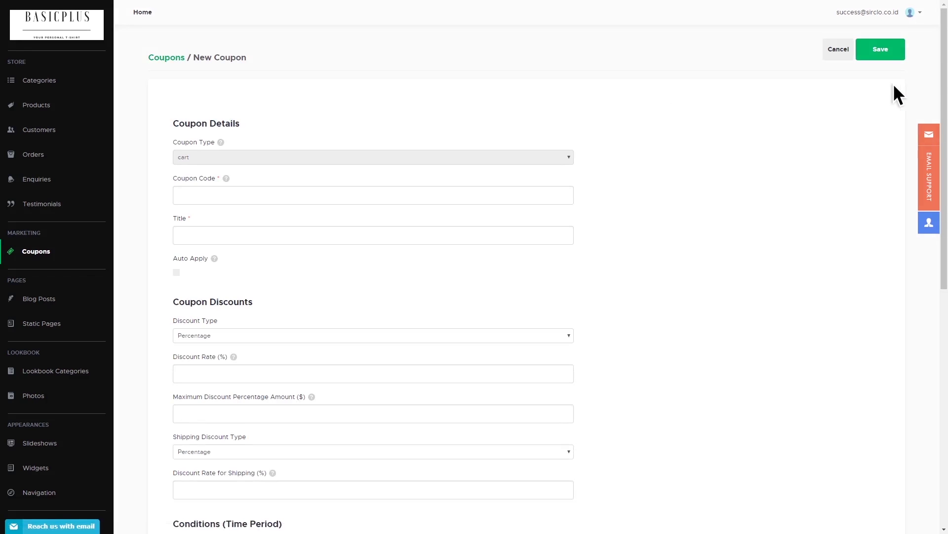
# Step: Enter newyearsale as the cart coupon's code and New Year Sale as its title
pyautogui.click(513, 197)
pyautogui.write('newyearsale')
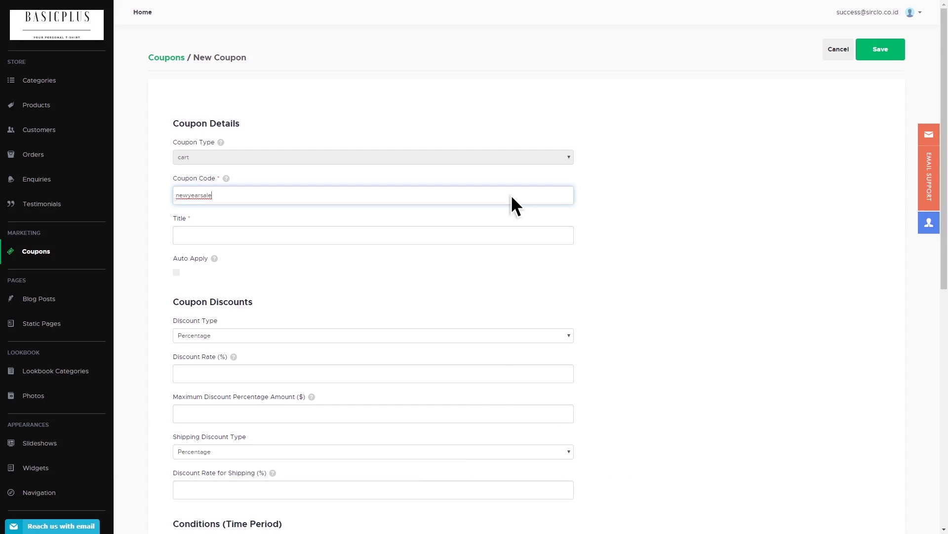
pyautogui.click(512, 235)
pyautogui.write('New ')
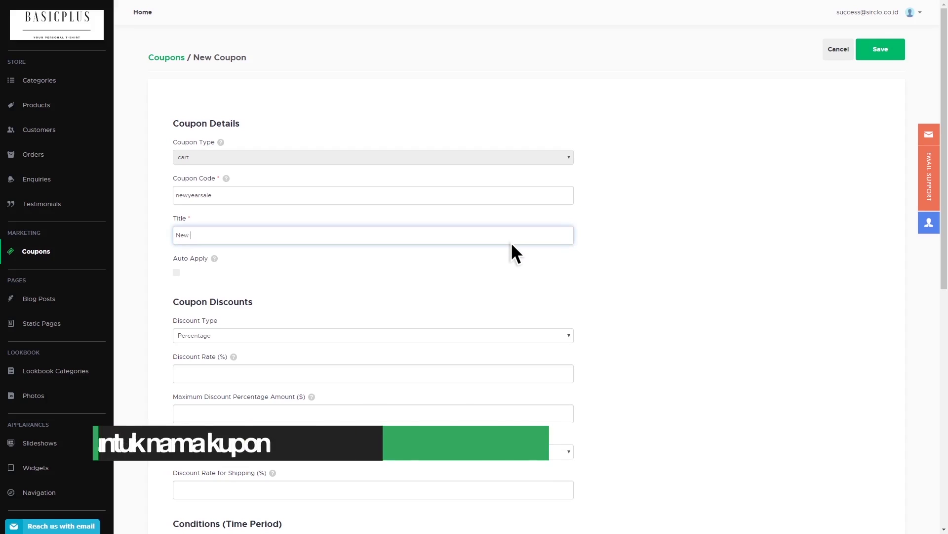
pyautogui.write('Year Sale')
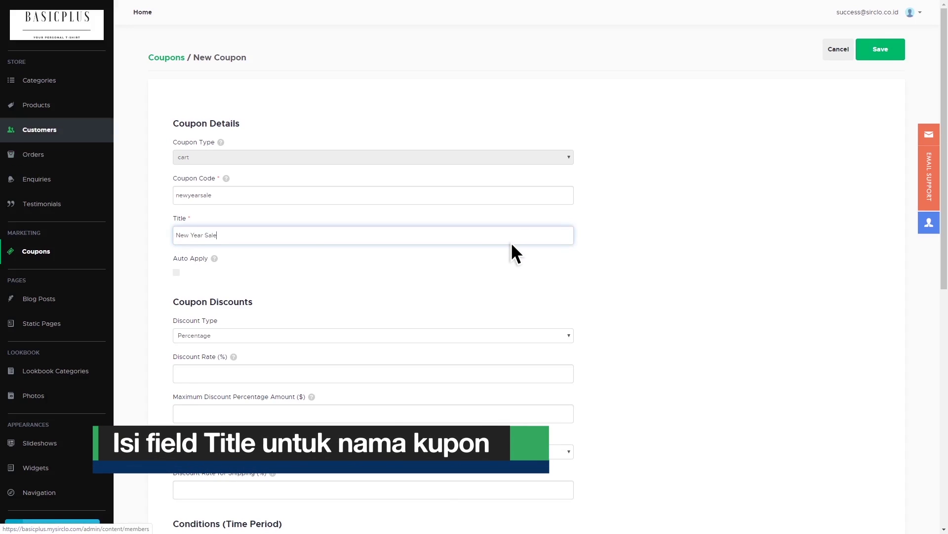
# Step: Set the cart coupon's discount type to Percentage with a discount rate of 10%
pyautogui.scroll(-1, 512, 244)
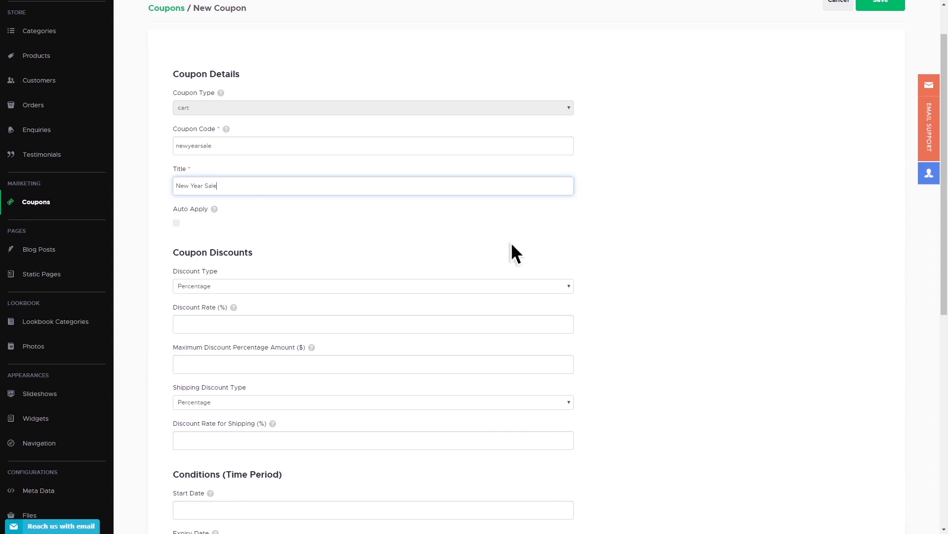
pyautogui.scroll(-1, 511, 244)
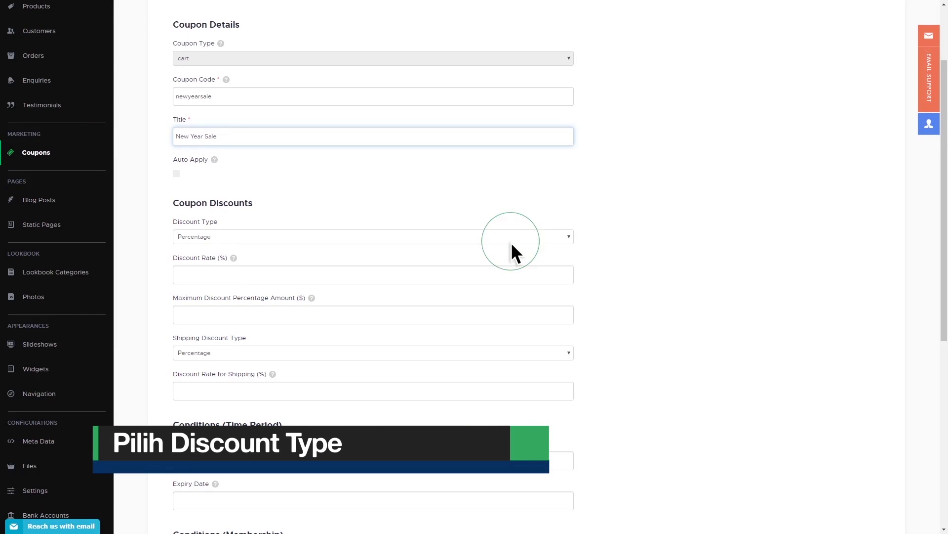
pyautogui.click(512, 237)
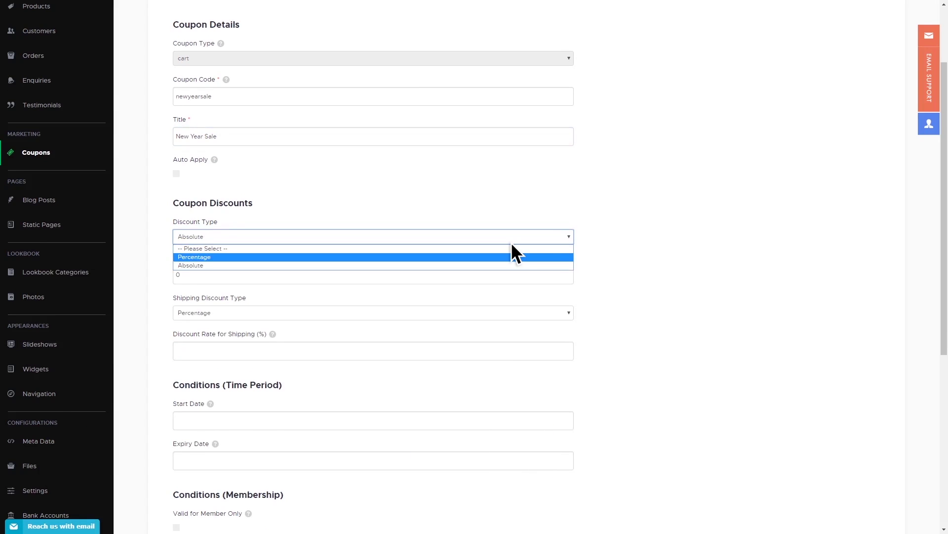
pyautogui.press('Down')
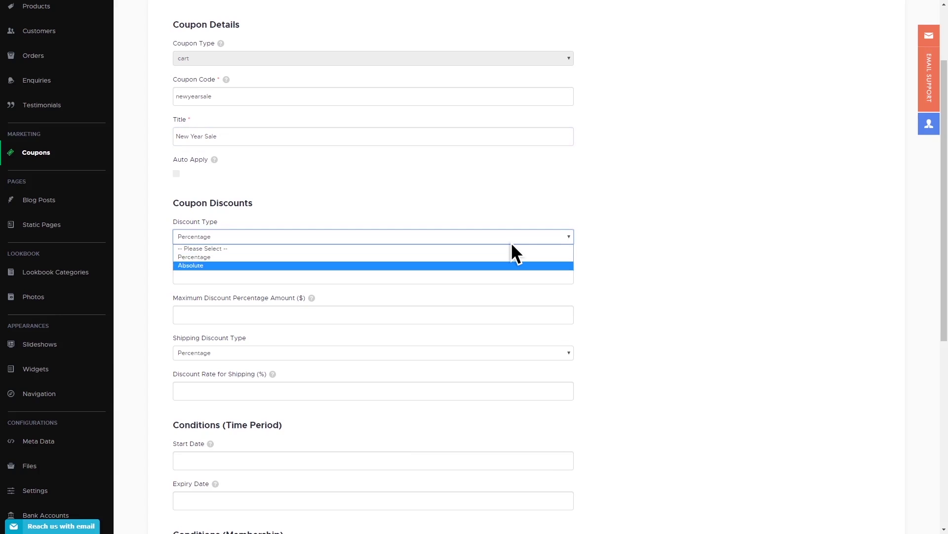
pyautogui.click(511, 241)
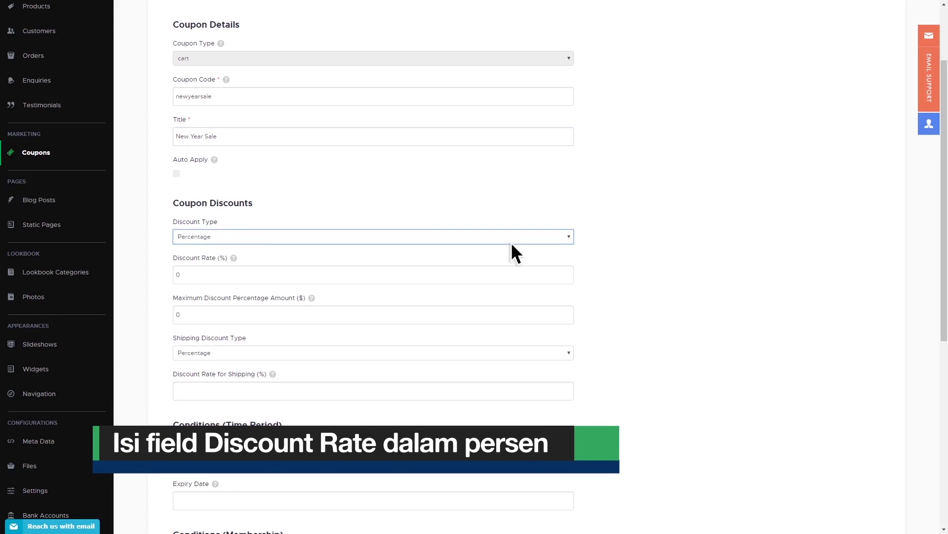
pyautogui.click(512, 272)
pyautogui.write('10')
pyautogui.press('BackSpace')
pyautogui.press('BackSpace')
pyautogui.press('BackSpace')
pyautogui.write('10')
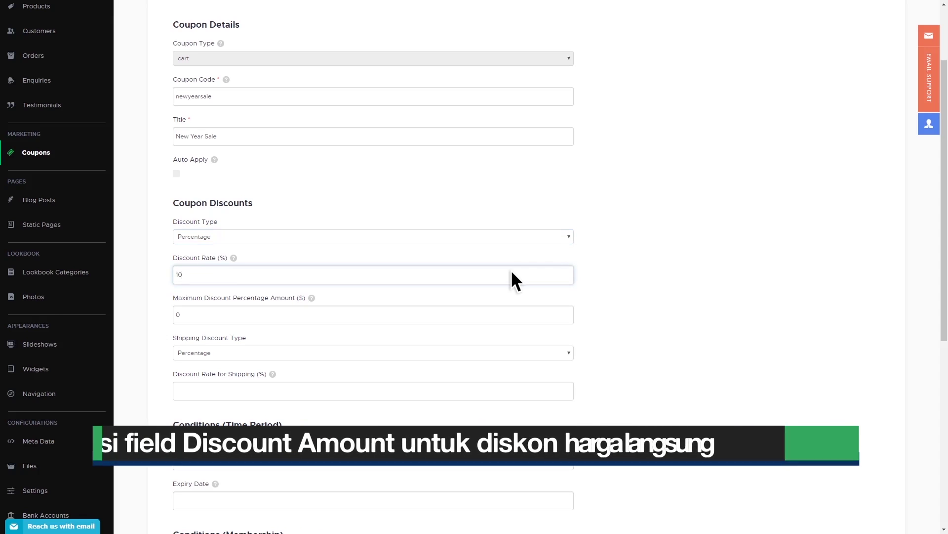
# Step: Switch the cart coupon's discount type to Absolute and set the discount amount to 10000
pyautogui.hotkey('shift', 'Tab')
pyautogui.hotkey('alt', 'Down')
pyautogui.press('Down')
pyautogui.press('Down')
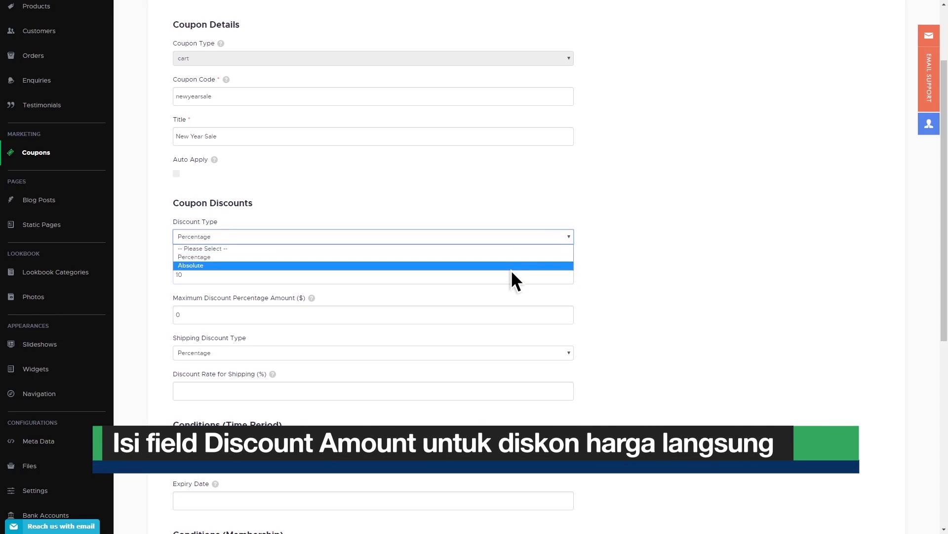
pyautogui.press('Return')
pyautogui.write('10000')
pyautogui.press('Home')
pyautogui.press('Delete')
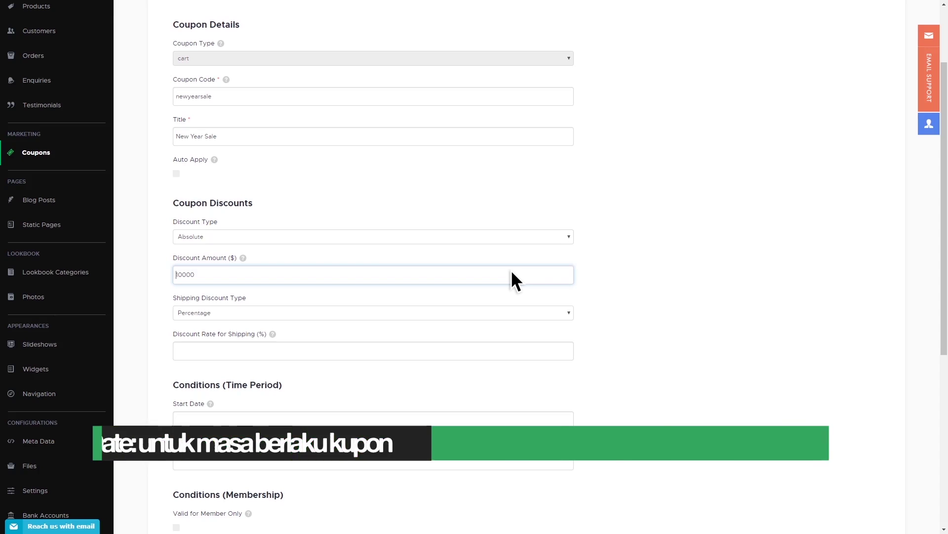
# Step: Set the coupon's start date to 31 January 2020 00:00:00 and its expiry date to 29 February 2020 23:59:59
pyautogui.scroll(-1, 512, 256)
pyautogui.scroll(-3, 511, 248)
pyautogui.click(512, 229)
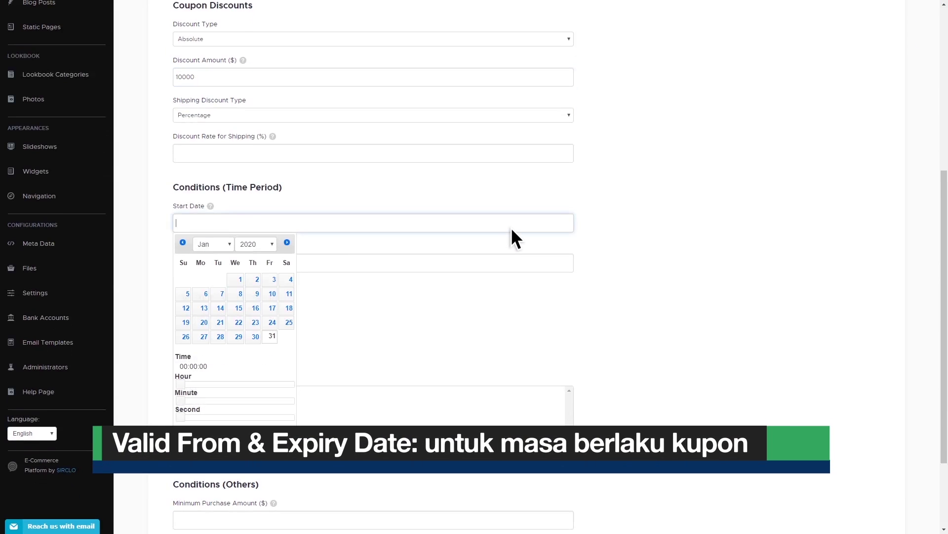
pyautogui.click(511, 259)
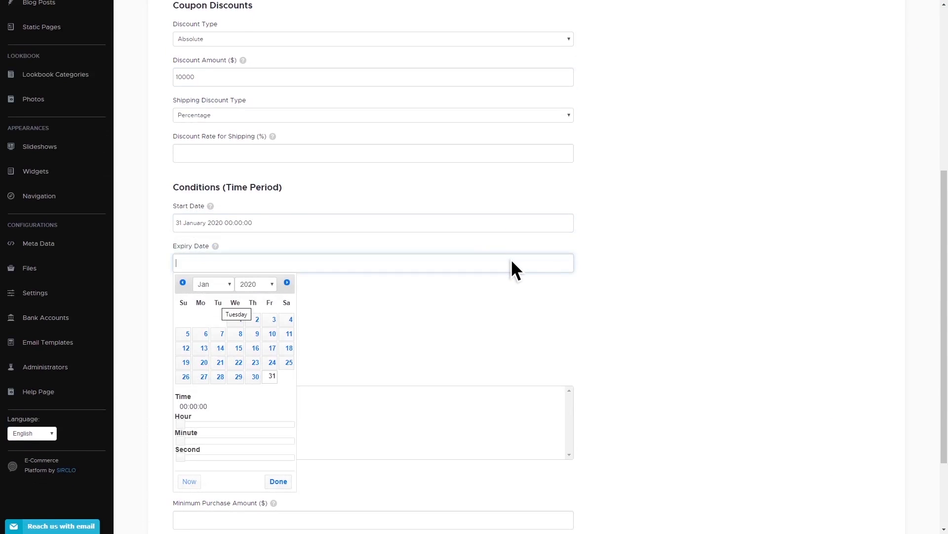
pyautogui.hotkey('alt', 'Down')
pyautogui.press('Return')
pyautogui.press('Tab')
pyautogui.press('End')
pyautogui.press('Tab')
pyautogui.press('End')
pyautogui.press('Tab')
pyautogui.press('End')
pyautogui.press('Escape')
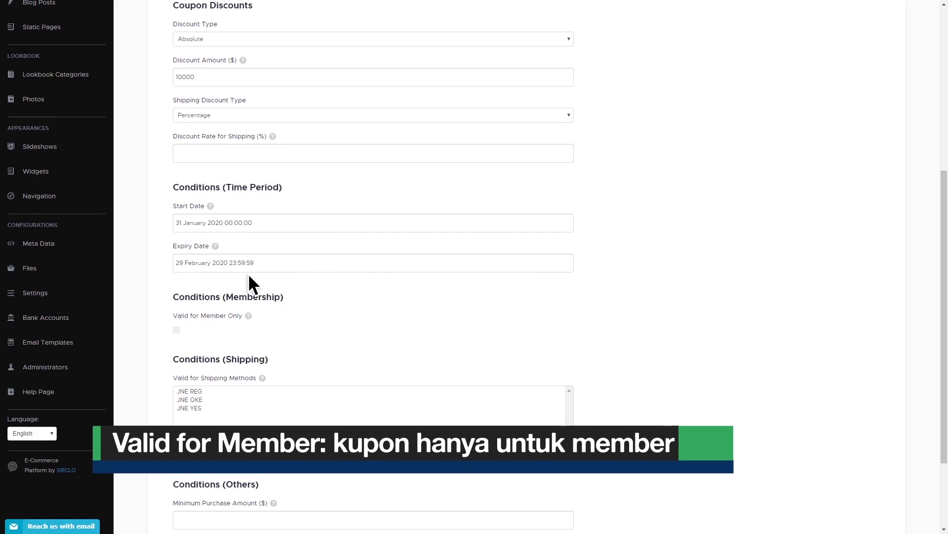
# Step: Make the coupon valid for members only, without choosing a member type, and limit usage per user to 1
pyautogui.scroll(-1, 222, 275)
pyautogui.click(174, 278)
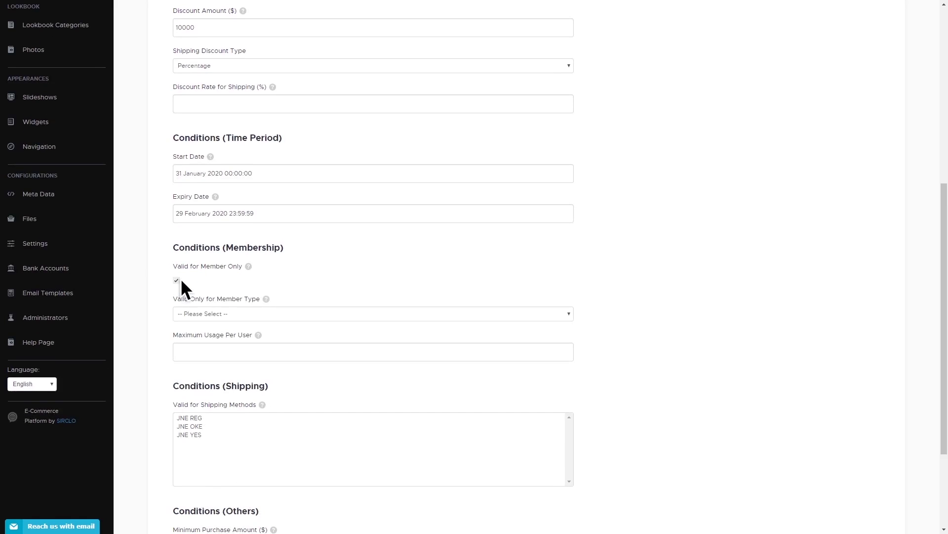
pyautogui.scroll(-1, 373, 317)
pyautogui.click(373, 264)
pyautogui.click(374, 320)
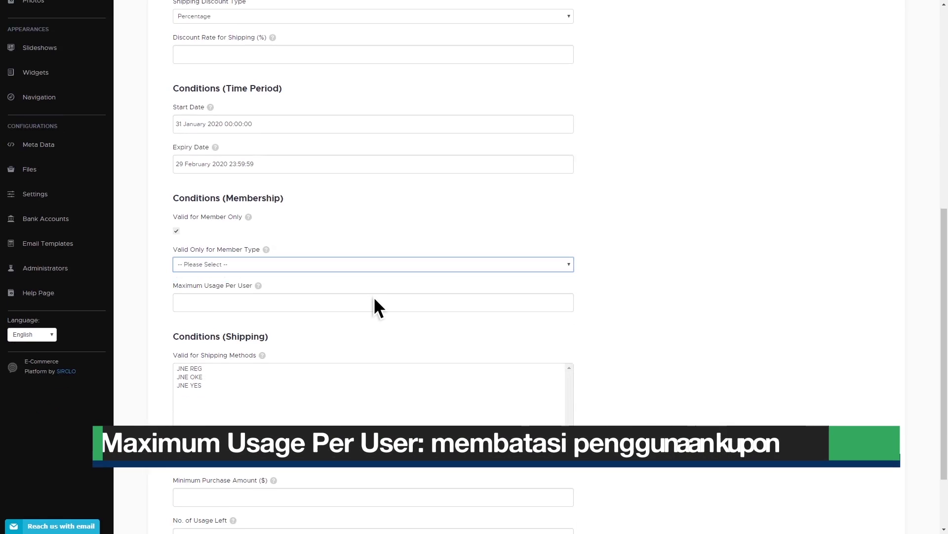
pyautogui.click(374, 305)
pyautogui.write('1')
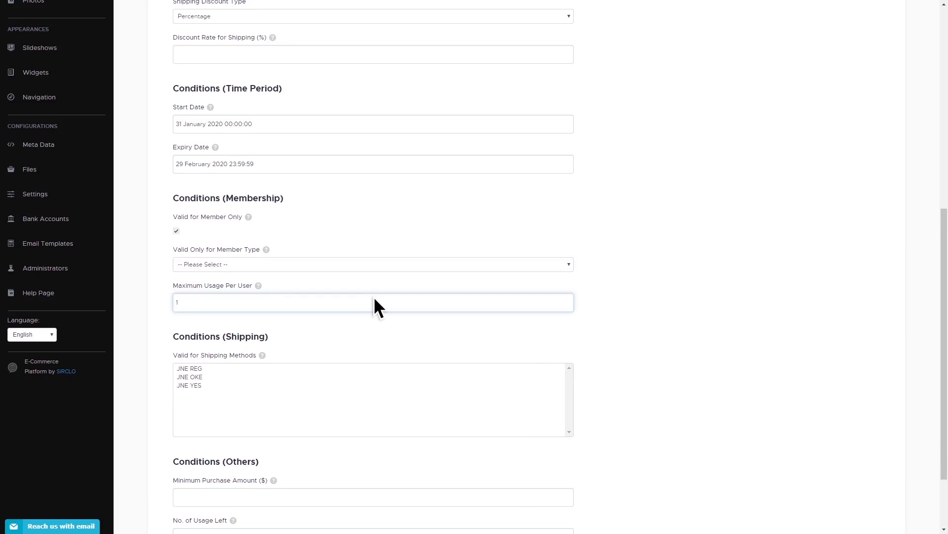
# Step: Set the coupon's minimum purchase amount to 100000
pyautogui.scroll(-1, 375, 299)
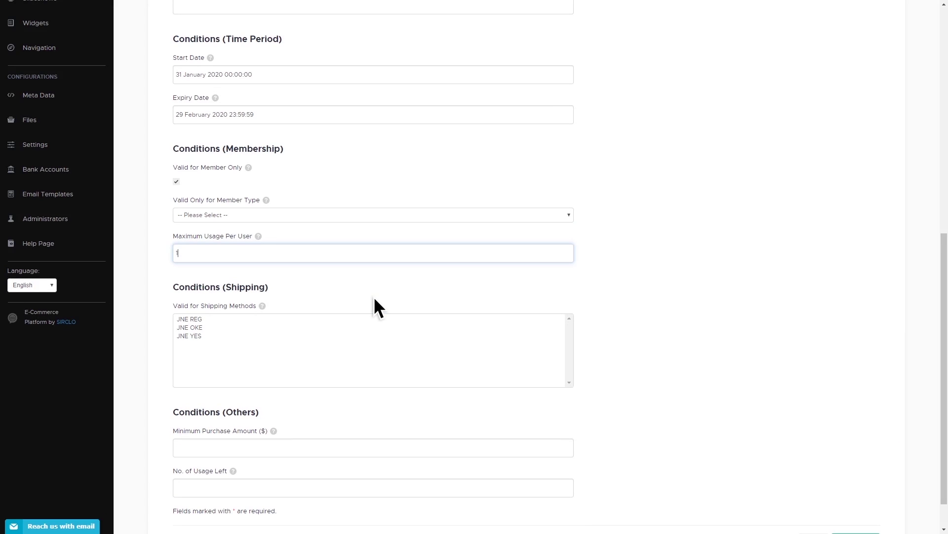
pyautogui.scroll(-1, 375, 299)
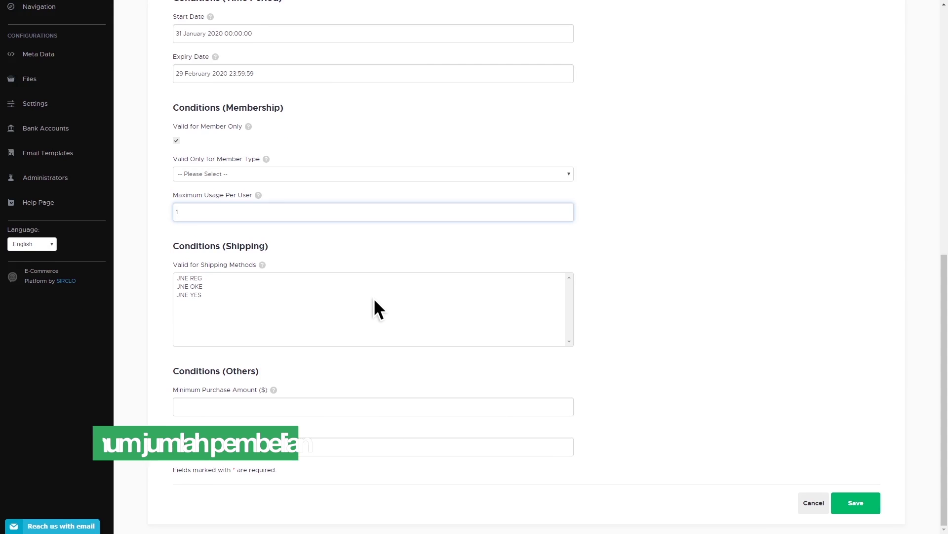
pyautogui.click(374, 407)
pyautogui.write('10')
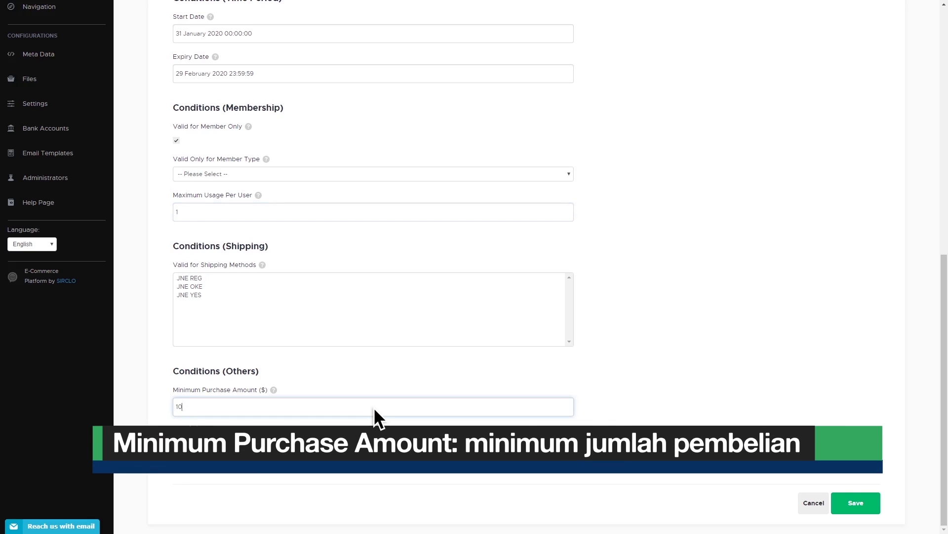
pyautogui.write('0000')
pyautogui.press('Tab')
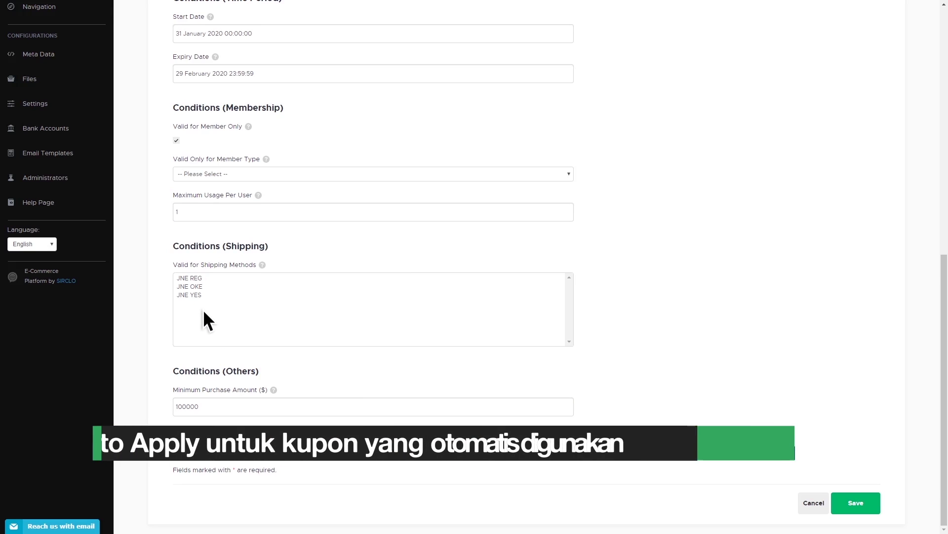
# Step: Enable Auto Apply for the cart coupon and save it
pyautogui.scroll(10, 188, 287)
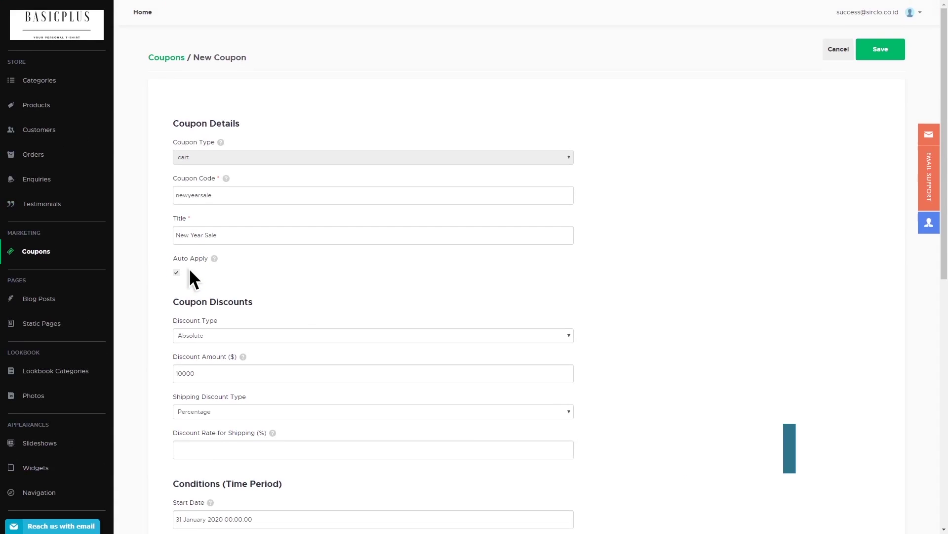
pyautogui.click(876, 55)
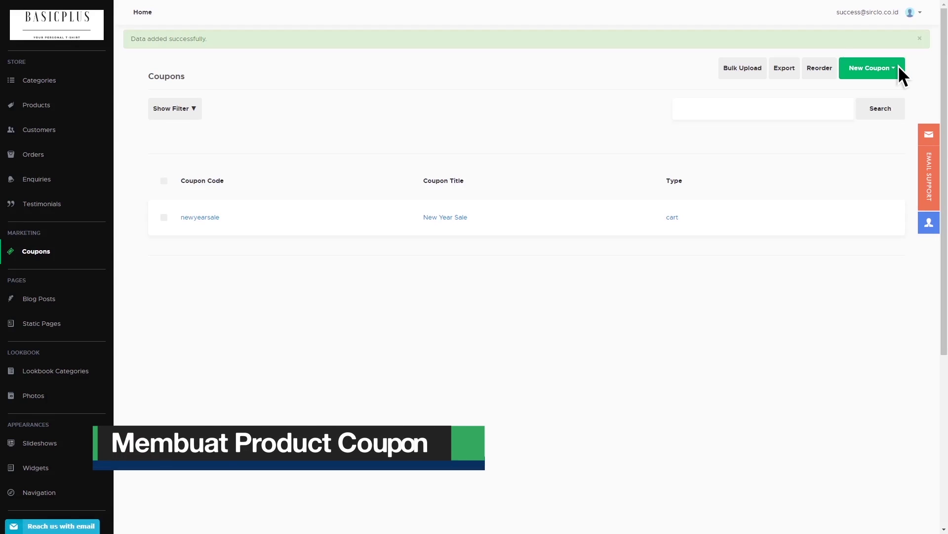
# Step: Create a new product coupon with the code diskoncanvas10% and the title Diskon Canvas
pyautogui.click(898, 68)
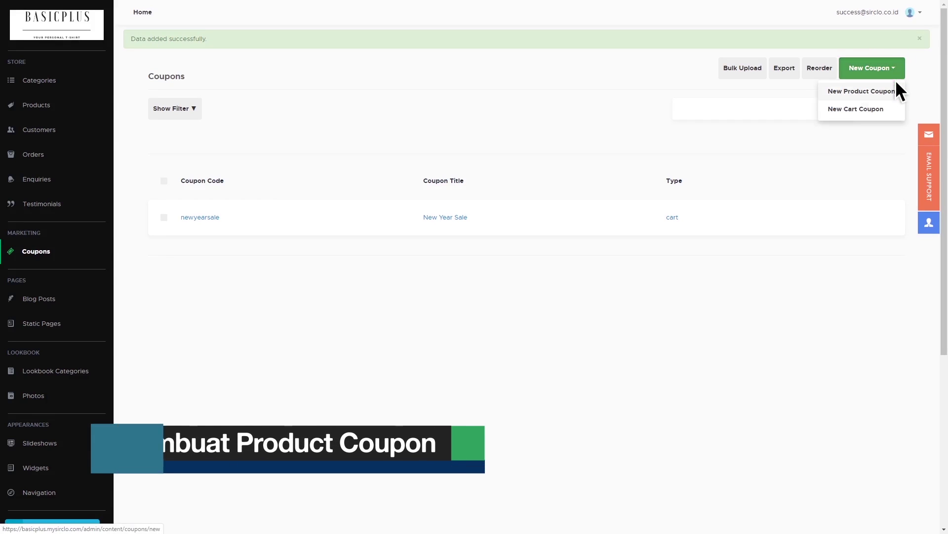
pyautogui.click(895, 90)
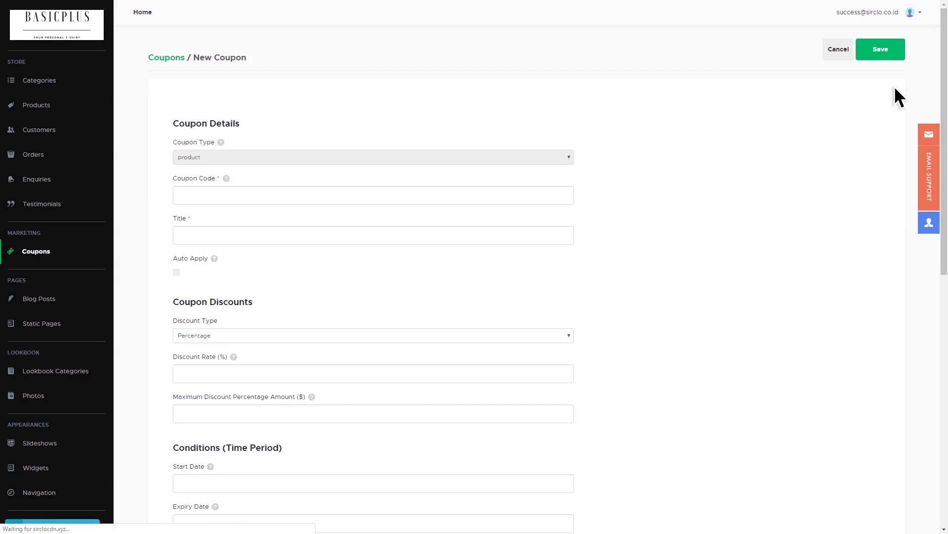
pyautogui.click(543, 195)
pyautogui.write('diskoncanvas10%')
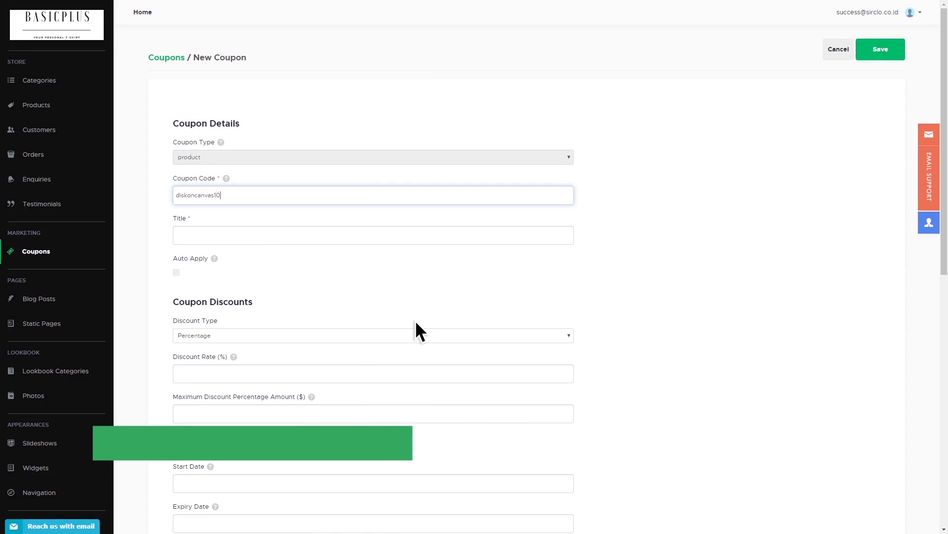
pyautogui.press('Tab')
pyautogui.write('Diskon Canca')
pyautogui.press('BackSpace')
pyautogui.write('vas')
# Step: Keep the product coupon's discount type as Percentage and set the discount rate to 10%
pyautogui.scroll(-3, 250, 223)
pyautogui.press('Tab')
pyautogui.press('Tab')
pyautogui.hotkey('alt', 'Down')
pyautogui.press('Down')
pyautogui.press('Up')
pyautogui.press('Return')
pyautogui.press('Tab')
pyautogui.write('10')
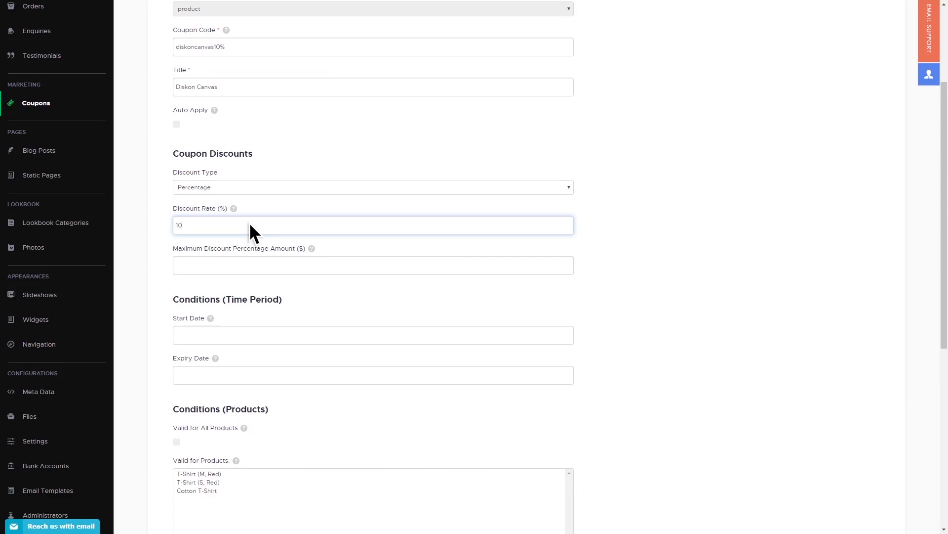
# Step: Switch the product coupon's discount type to Absolute and set the discount amount to 100000
pyautogui.hotkey('shift', 'Tab')
pyautogui.hotkey('alt', 'Down')
pyautogui.press('Down')
pyautogui.press('Return')
pyautogui.click(250, 224)
pyautogui.press('BackSpace')
pyautogui.write('100000')
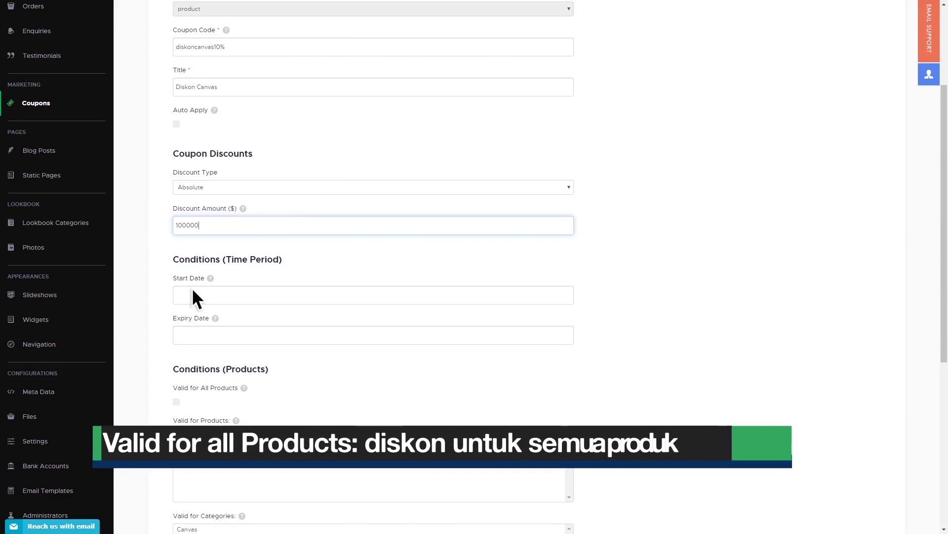
# Step: Turn the product coupon's validity for all products on and off again
pyautogui.scroll(-2, 194, 285)
pyautogui.click(176, 302)
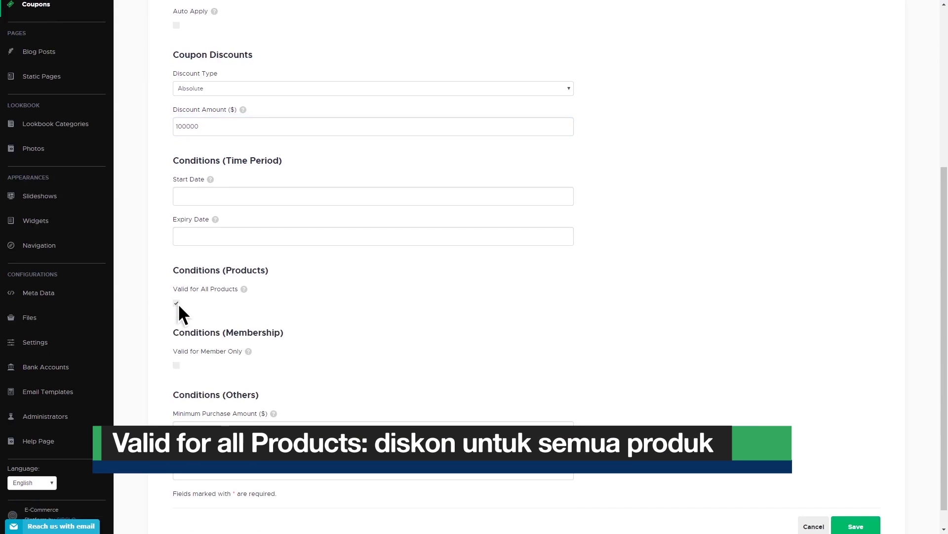
pyautogui.click(176, 303)
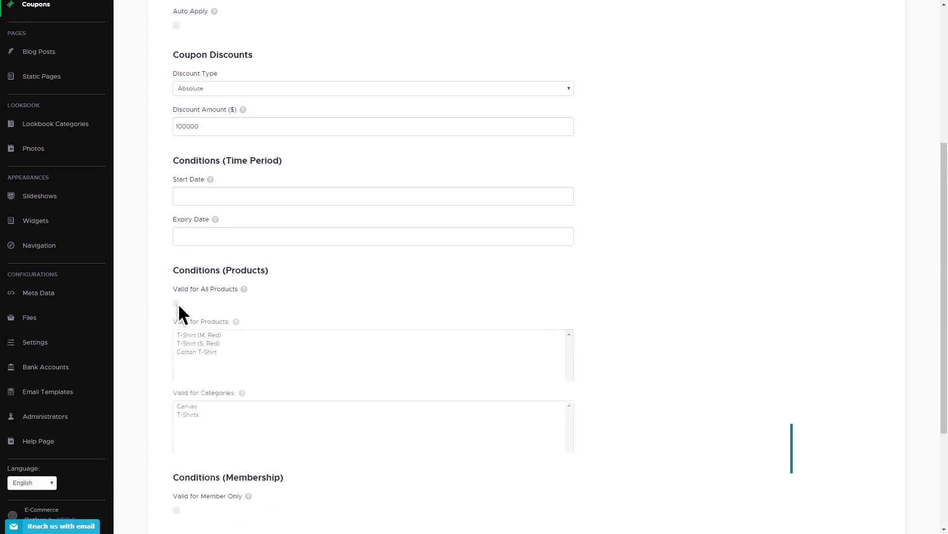
# Step: Make the coupon valid for the products T-Shirt (M, Red), T-Shirt (S, Red) and Cotton T-Shirt
pyautogui.click(232, 336)
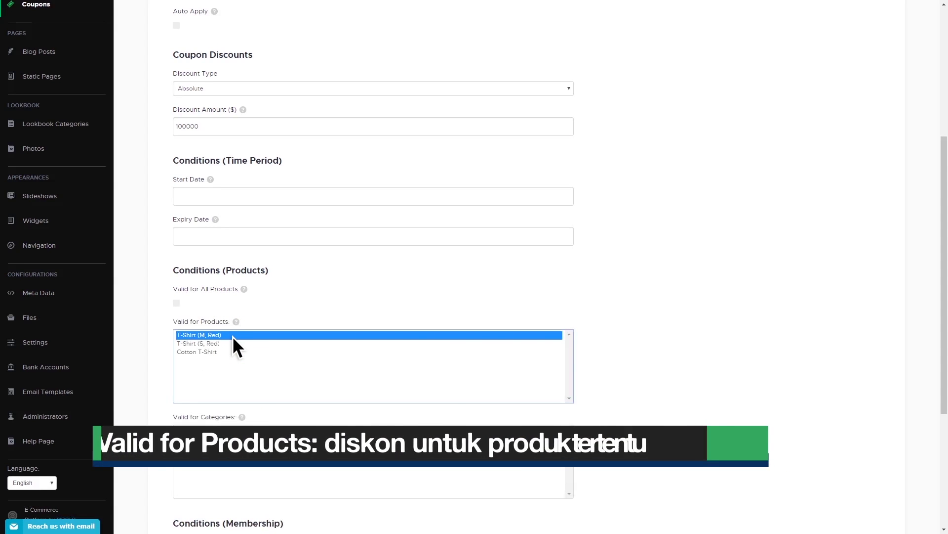
pyautogui.scroll(-1, 232, 336)
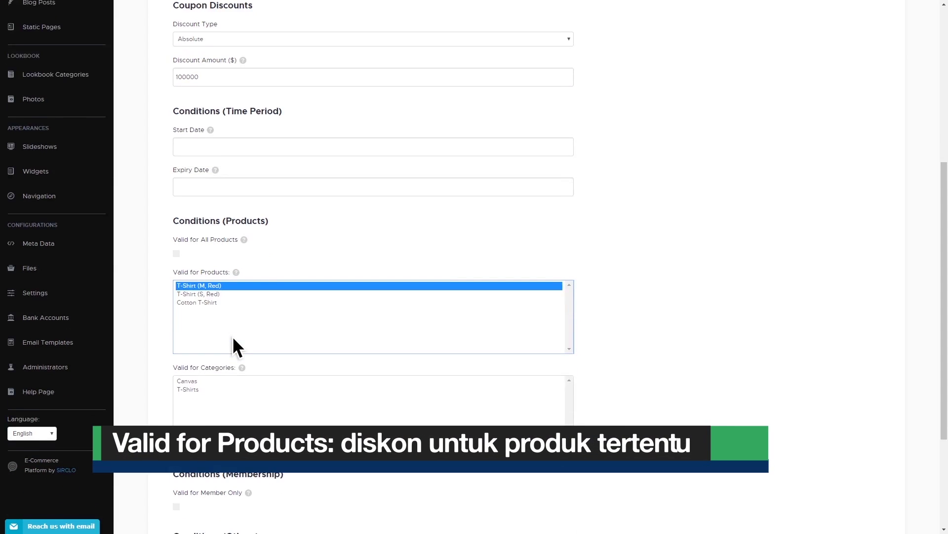
pyautogui.keyDown('ctrl'); pyautogui.click(230, 301); pyautogui.keyUp('ctrl')
pyautogui.keyDown('ctrl'); pyautogui.click(229, 294); pyautogui.keyUp('ctrl')
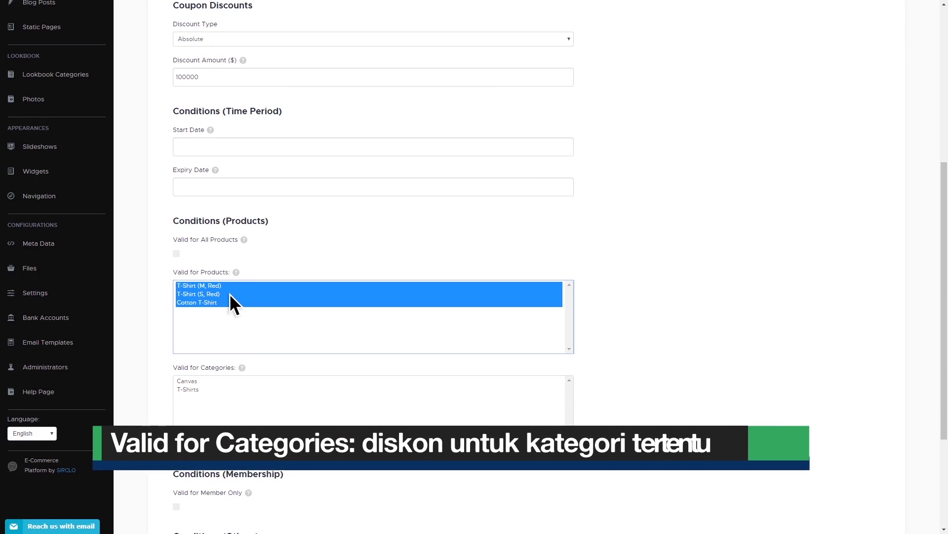
# Step: Make the coupon valid for the Canvas and T-Shirts categories and save it
pyautogui.scroll(-2, 229, 293)
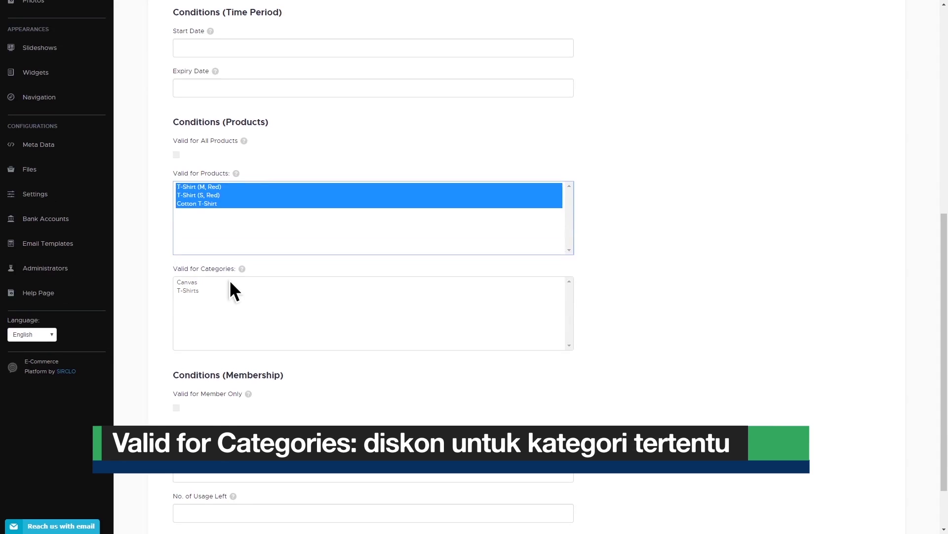
pyautogui.click(230, 282)
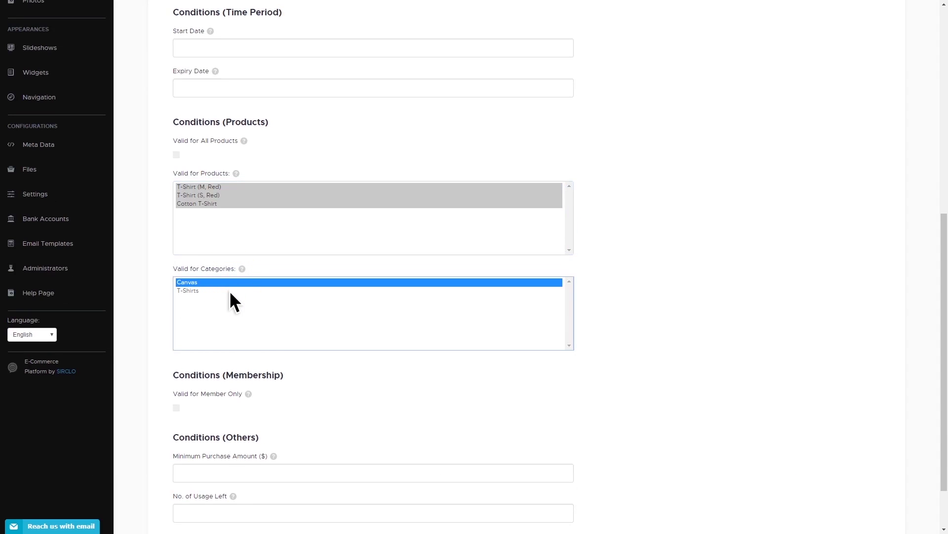
pyautogui.keyDown('ctrl'); pyautogui.click(231, 292); pyautogui.keyUp('ctrl')
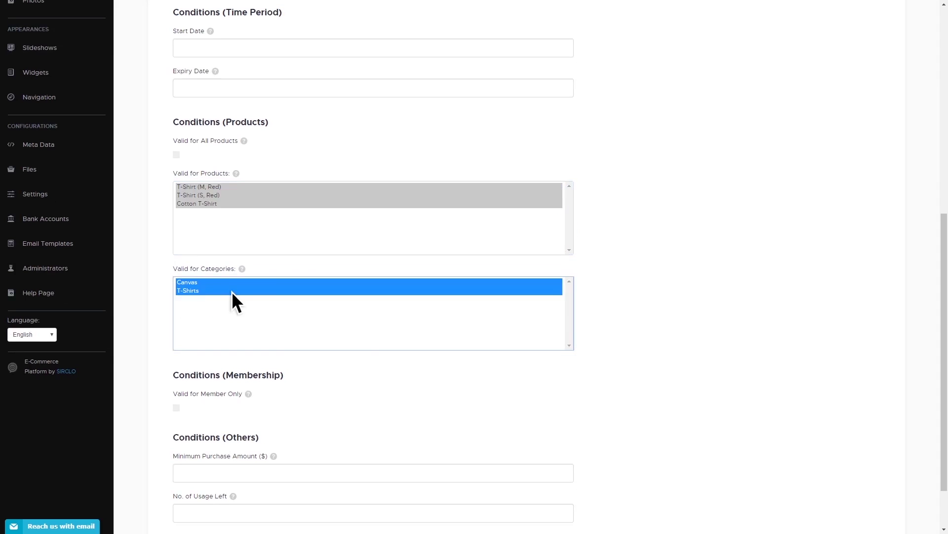
pyautogui.scroll(-2, 844, 494)
pyautogui.click(875, 502)
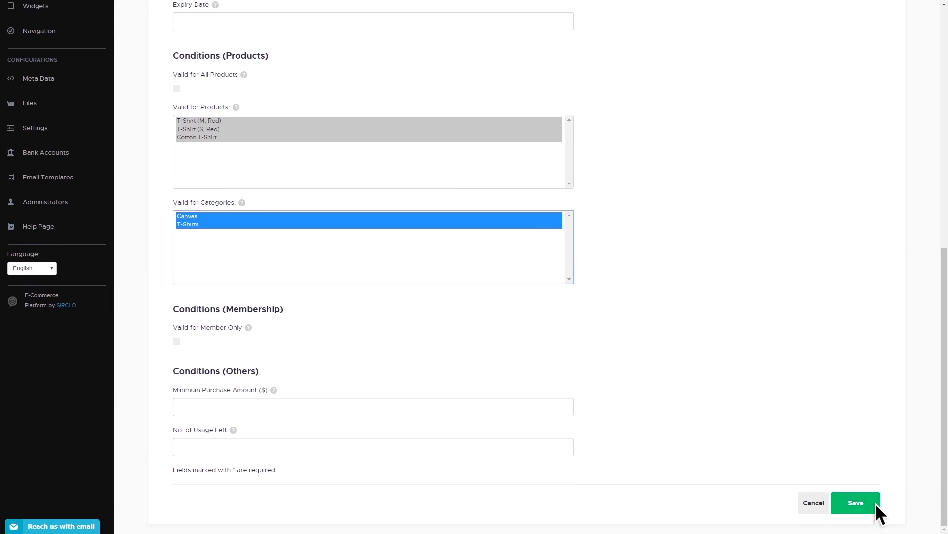